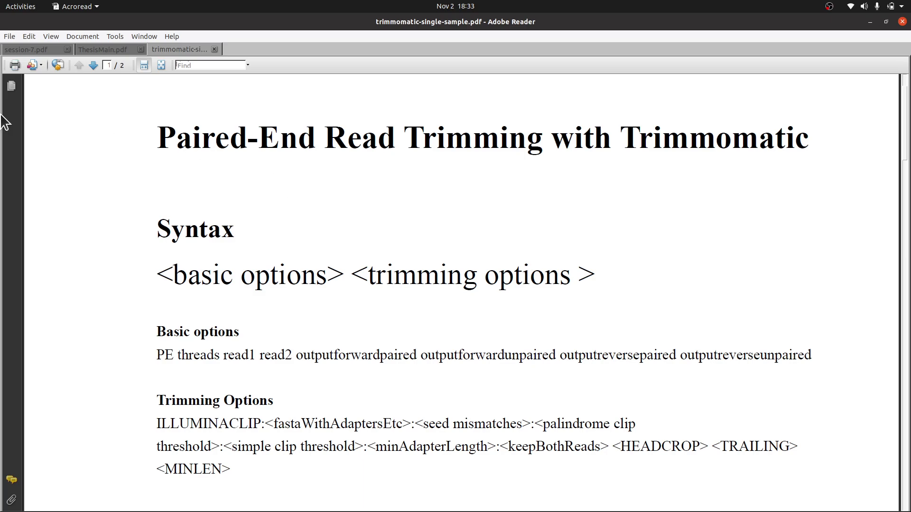
# Switch to the somatic variants tutorial tab, scroll to its Agenda and jump to Data Preparation
pyautogui.click(18, 127)
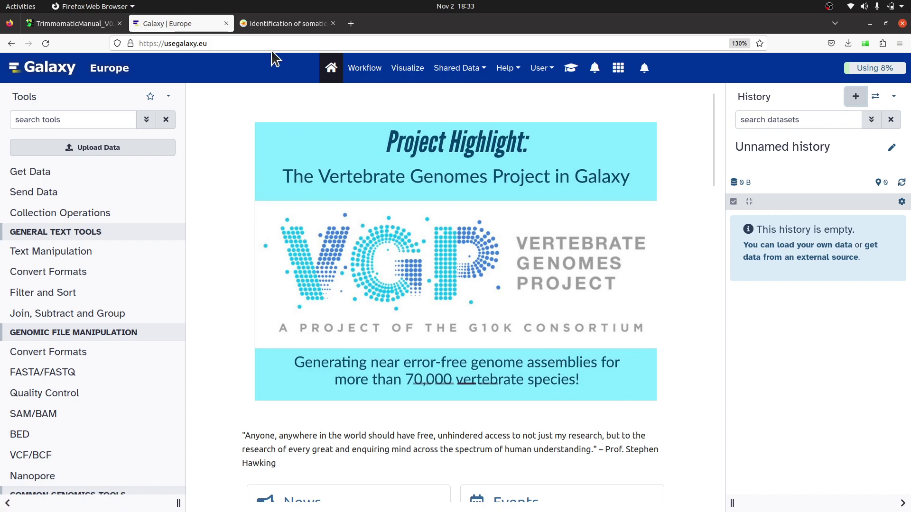
pyautogui.click(264, 20)
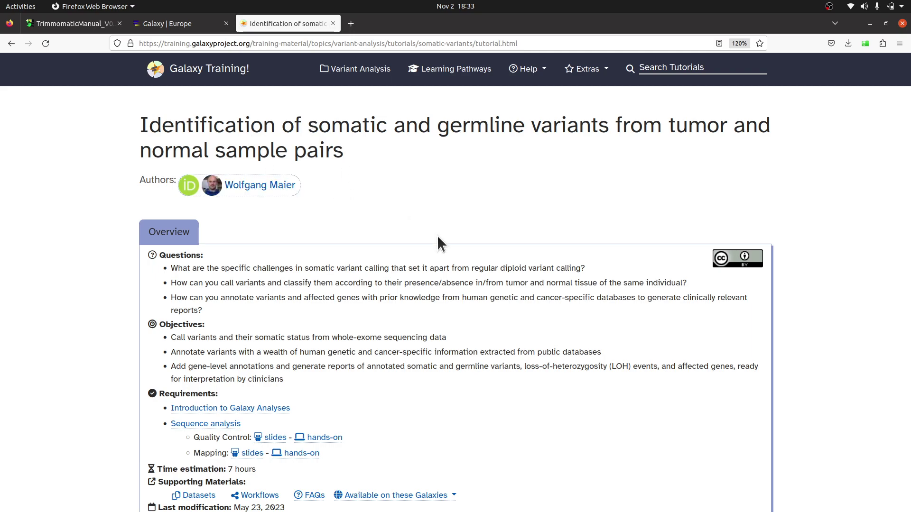
pyautogui.scroll(-3, 452, 265)
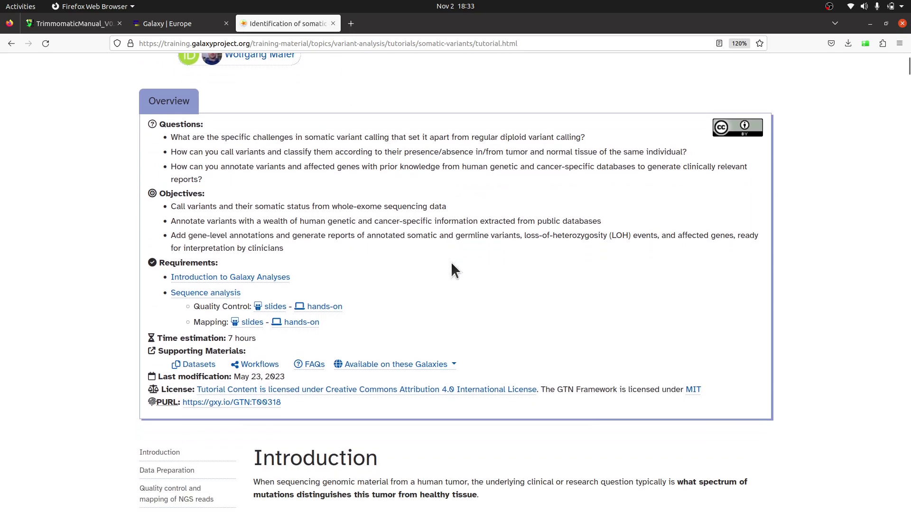
pyautogui.scroll(-5, 452, 265)
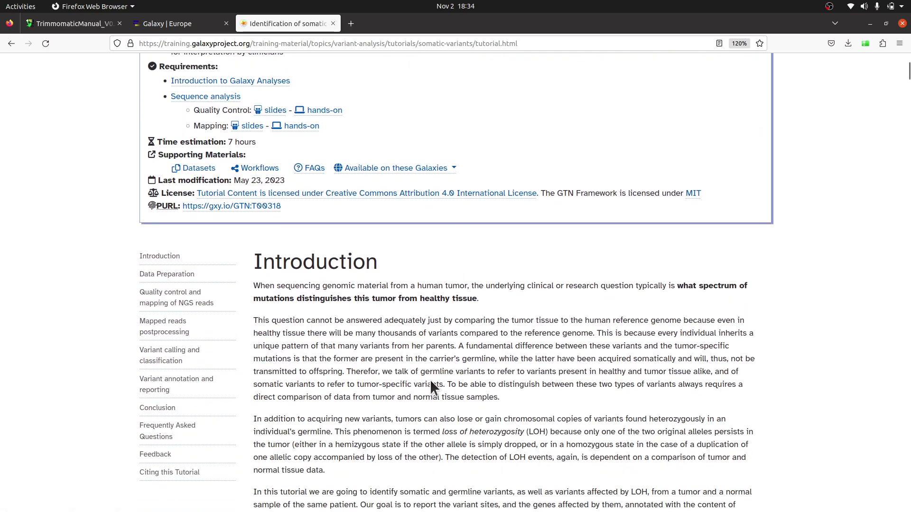
pyautogui.scroll(-3, 430, 380)
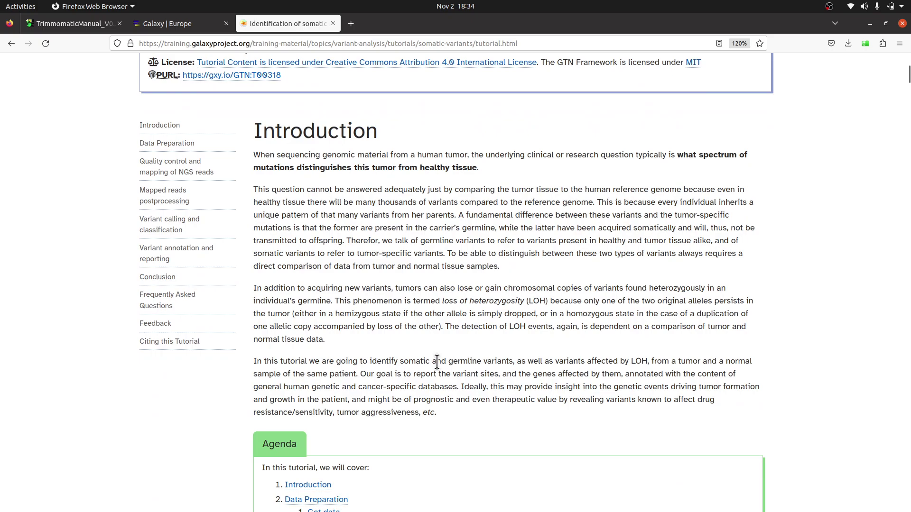
pyautogui.scroll(-6, 458, 385)
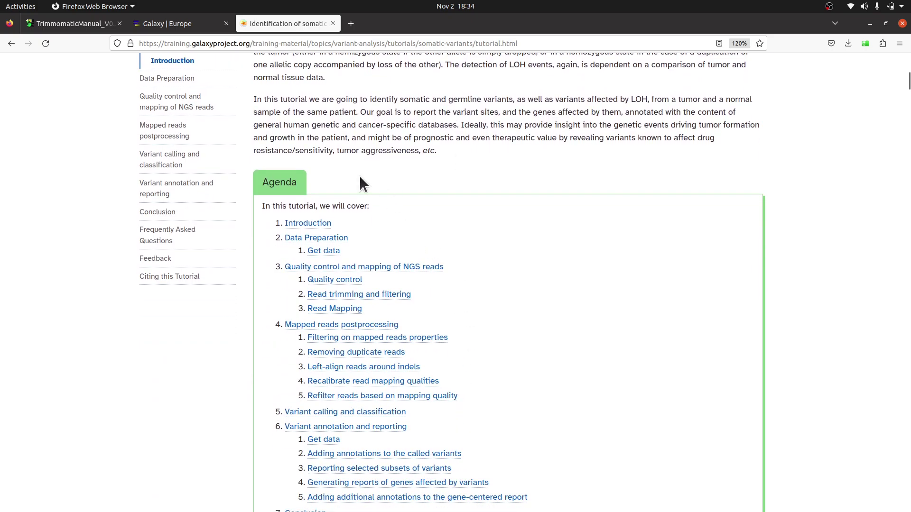
pyautogui.click(317, 240)
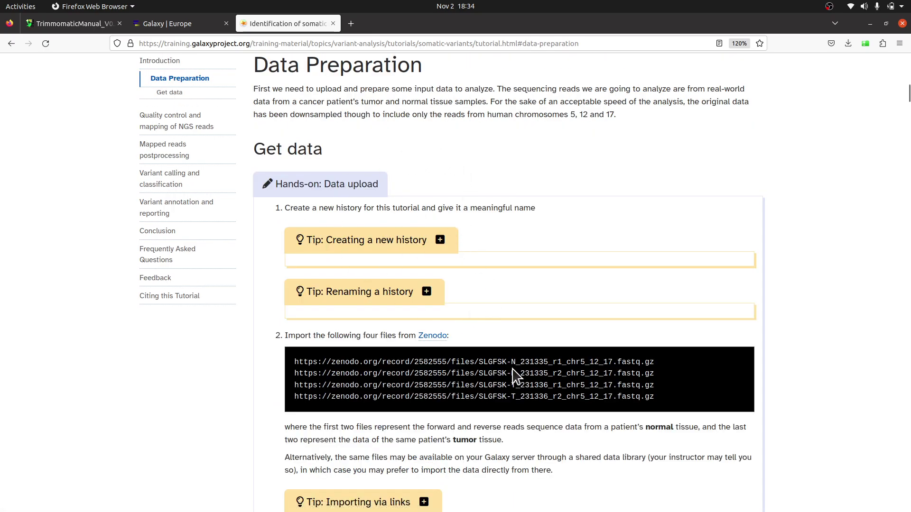
# Select the first two Zenodo read URLs in the Get data hands-on and copy them
pyautogui.moveTo(526, 377)
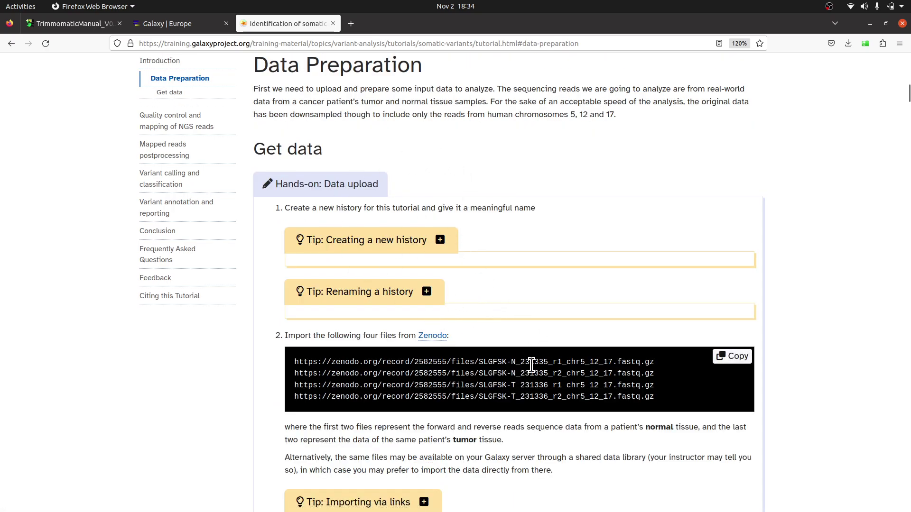
pyautogui.scroll(-4, 514, 376)
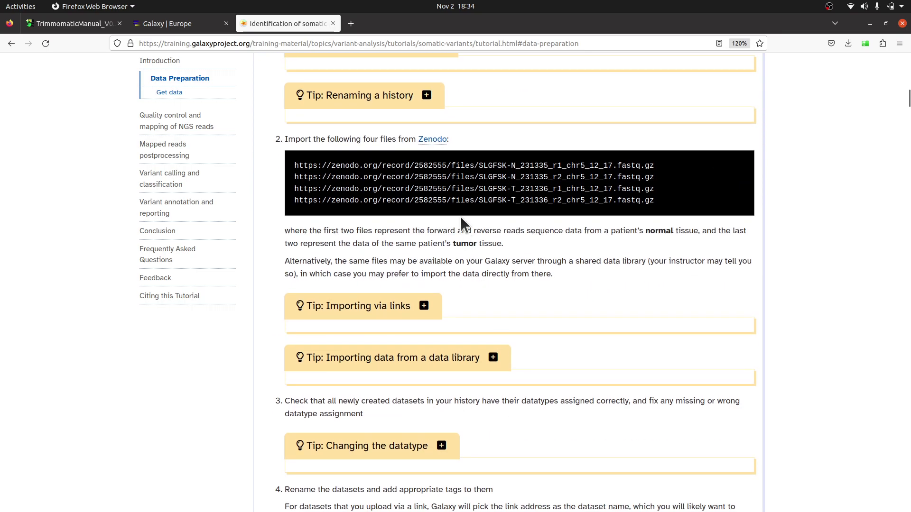
pyautogui.moveTo(443, 176)
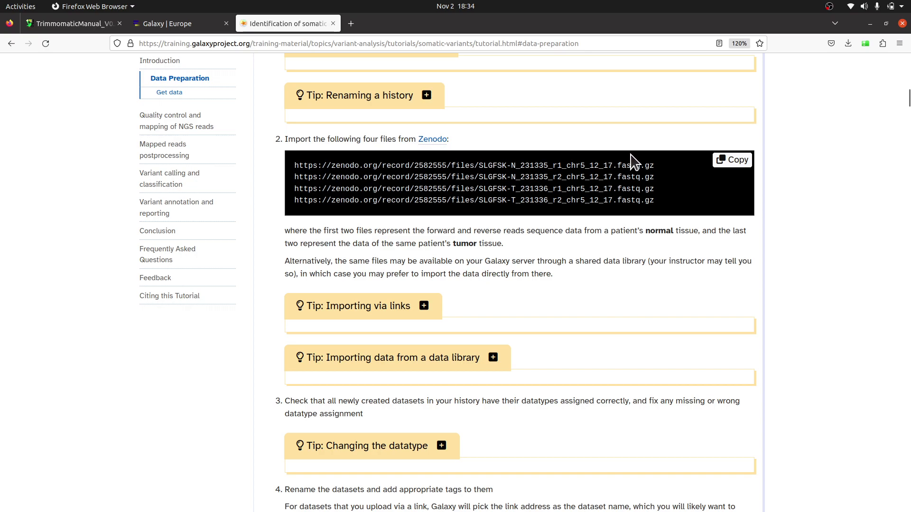
pyautogui.moveTo(622, 165); pyautogui.dragTo(291, 162)
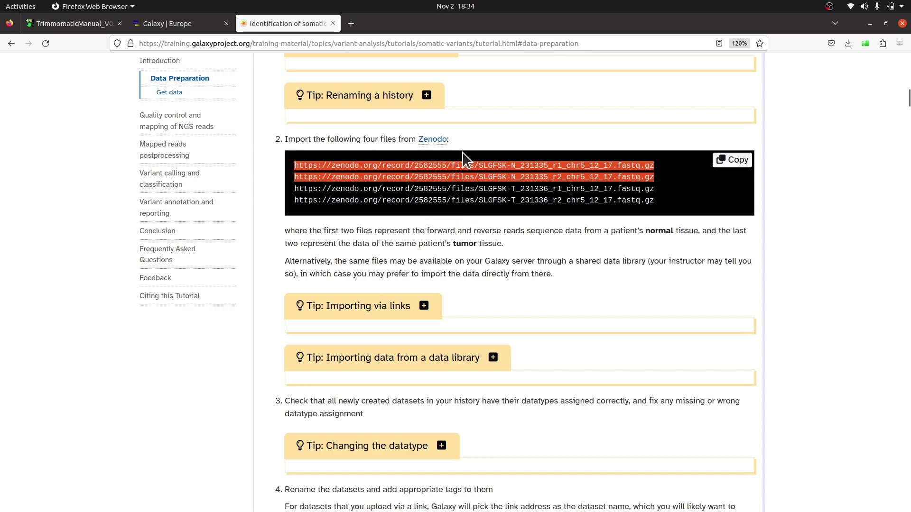
pyautogui.scroll(-3, 494, 250)
pyautogui.scroll(5, 494, 250)
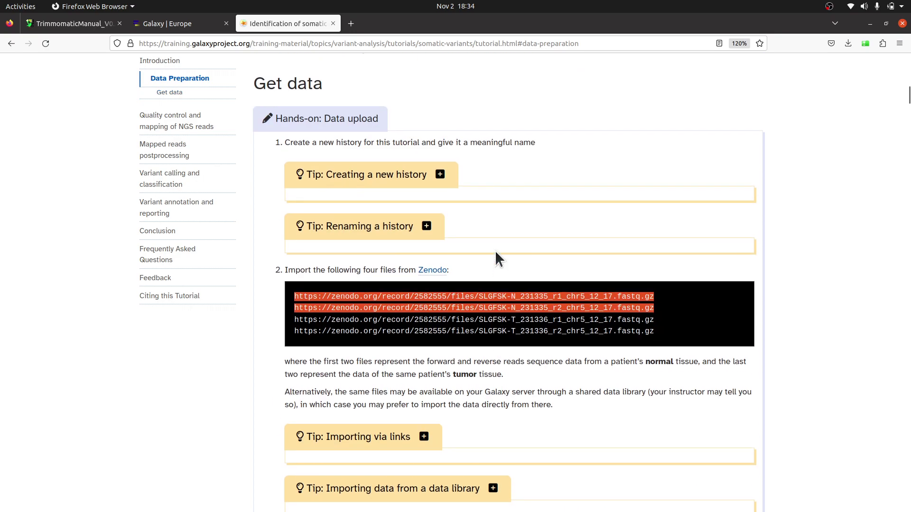
pyautogui.click(532, 308)
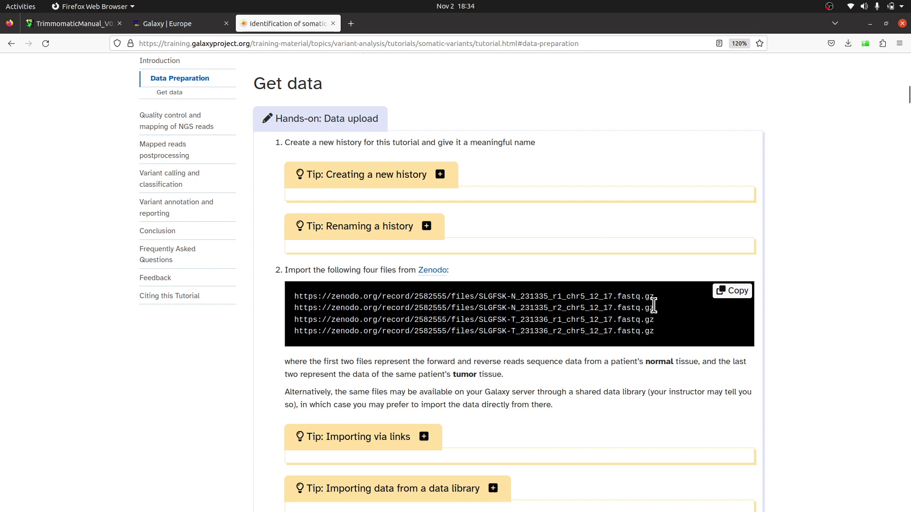
pyautogui.moveTo(654, 306); pyautogui.dragTo(407, 296)
pyautogui.click(337, 287)
pyautogui.scroll(-2, 475, 294)
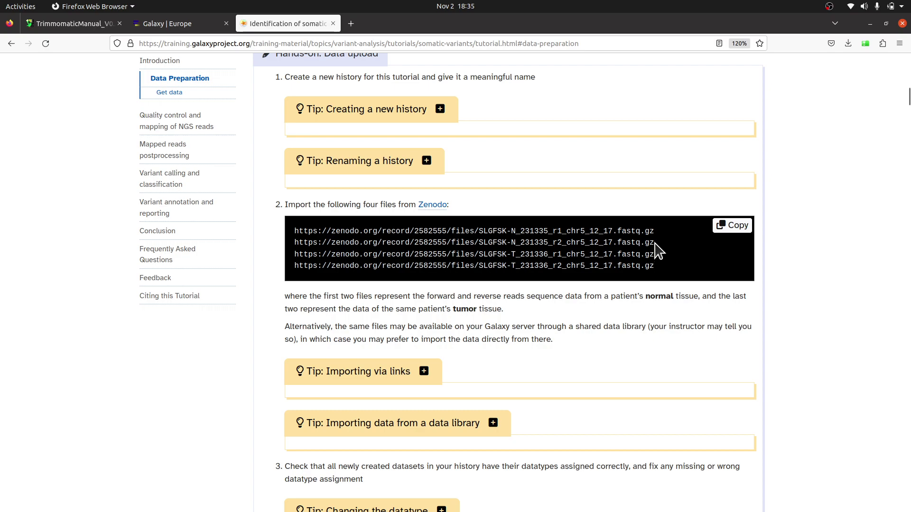
pyautogui.moveTo(657, 249); pyautogui.dragTo(291, 234)
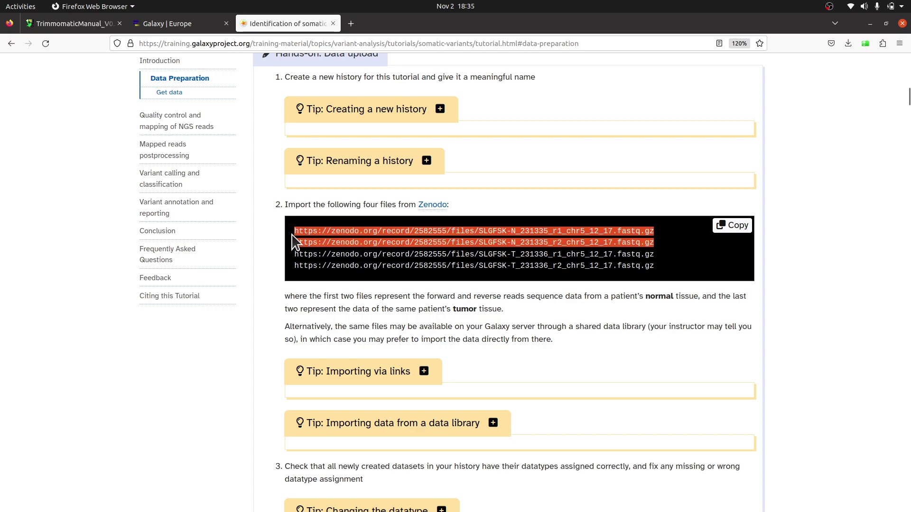
pyautogui.rightClick(327, 243)
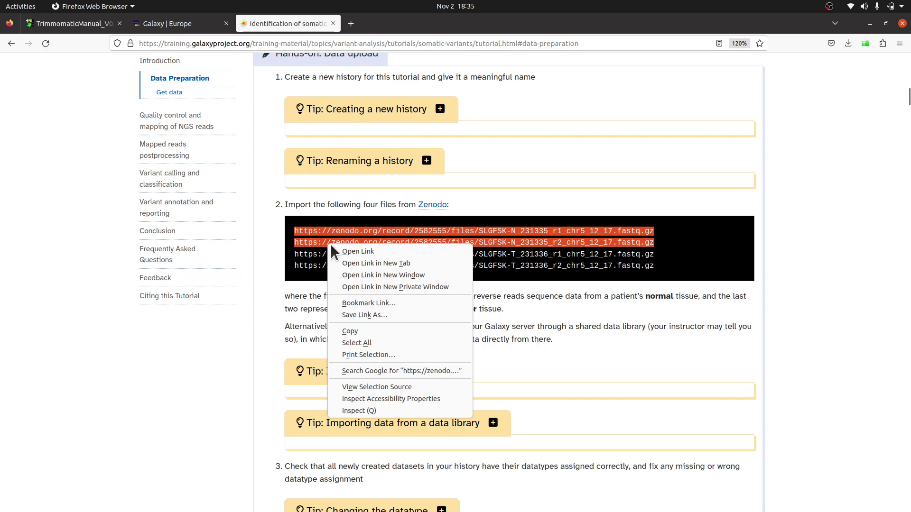
pyautogui.click(356, 328)
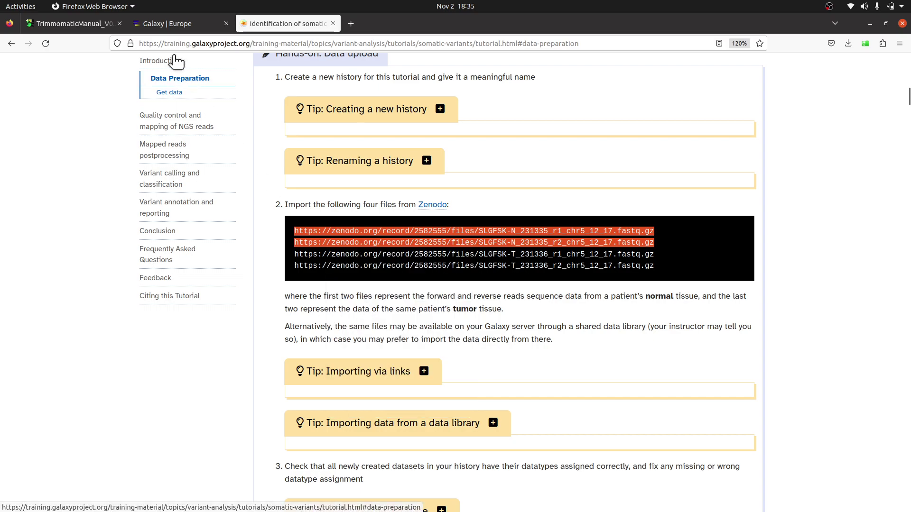
# Create a fresh Galaxy Europe history and name it 'Trimming Reads with Trimmomatic'
pyautogui.click(179, 24)
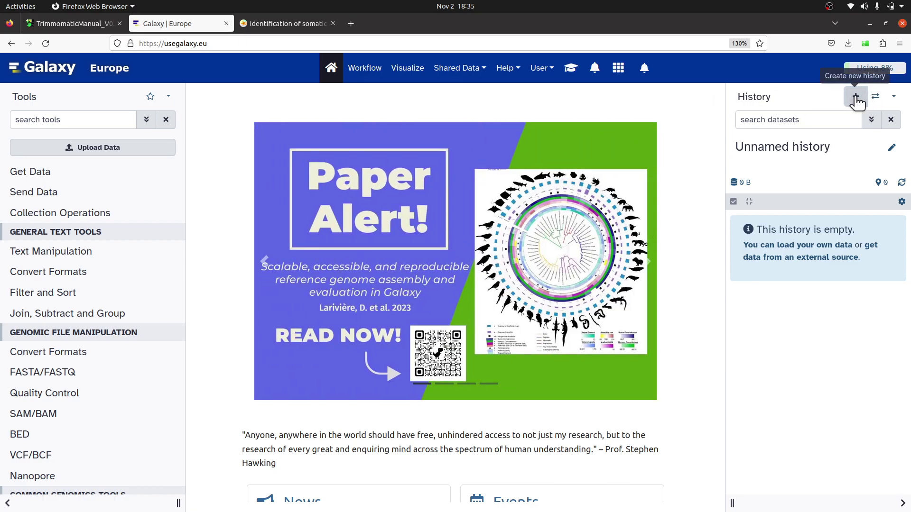
pyautogui.click(856, 97)
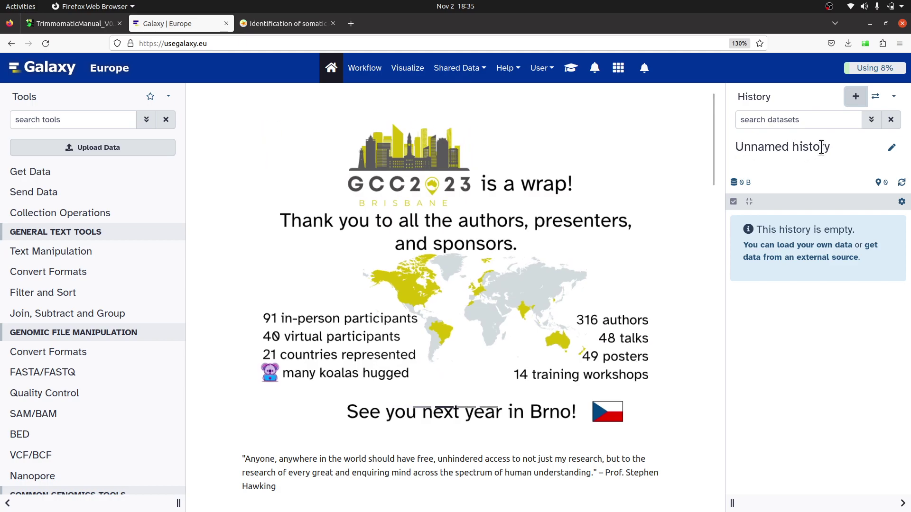
pyautogui.click(892, 149)
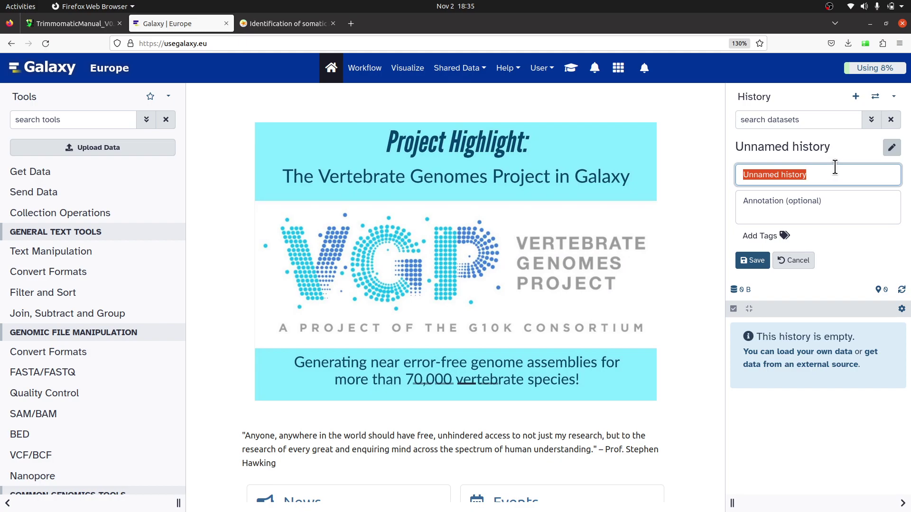
pyautogui.write('Trimming Reads with Tr')
pyautogui.press('BackSpace')
pyautogui.write('r')
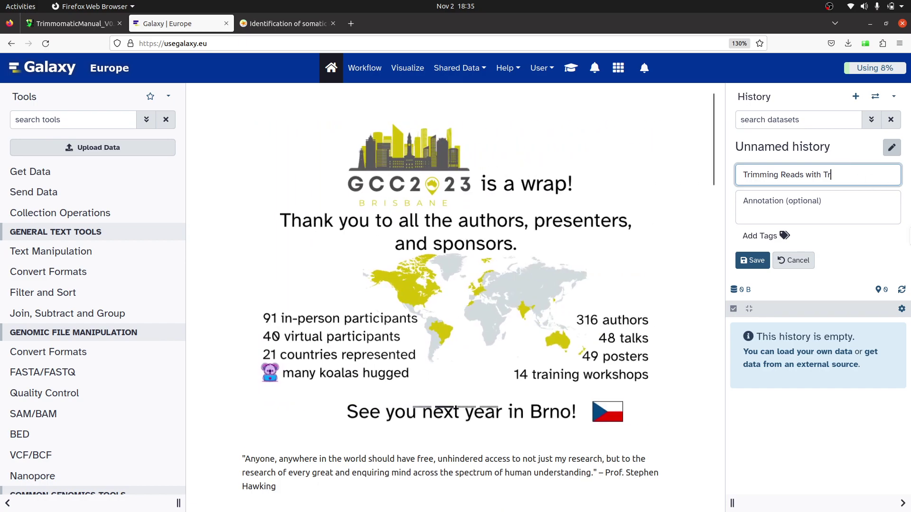
pyautogui.write('immomatic')
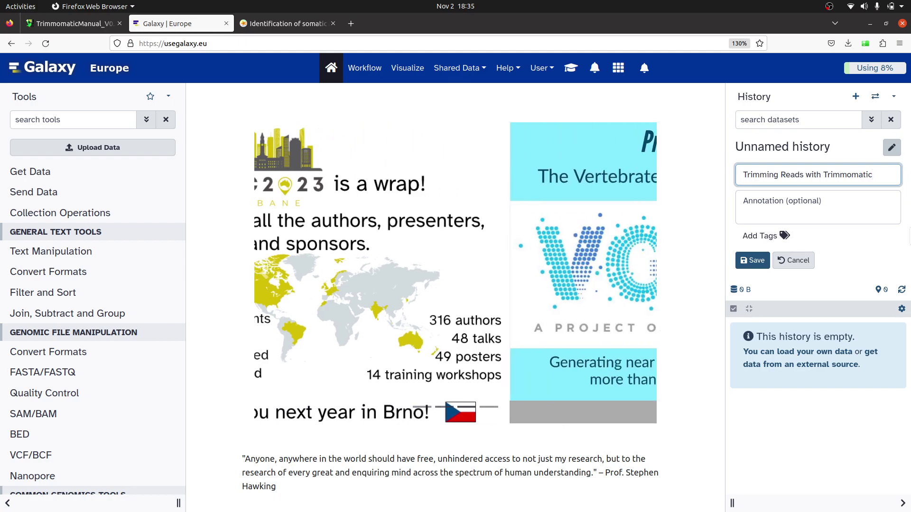
pyautogui.click(749, 265)
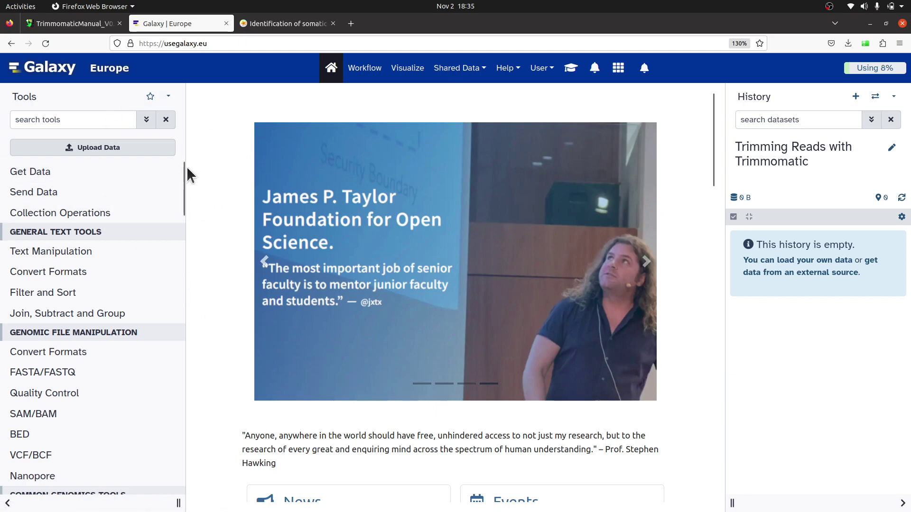
# Paste the two copied Zenodo read URLs into a Paste/Fetch data upload entry
pyautogui.click(113, 148)
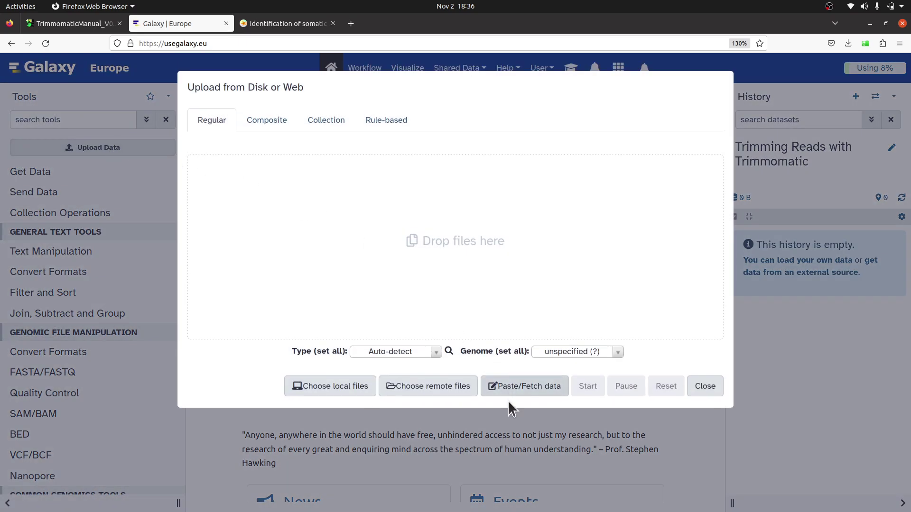
pyautogui.click(534, 385)
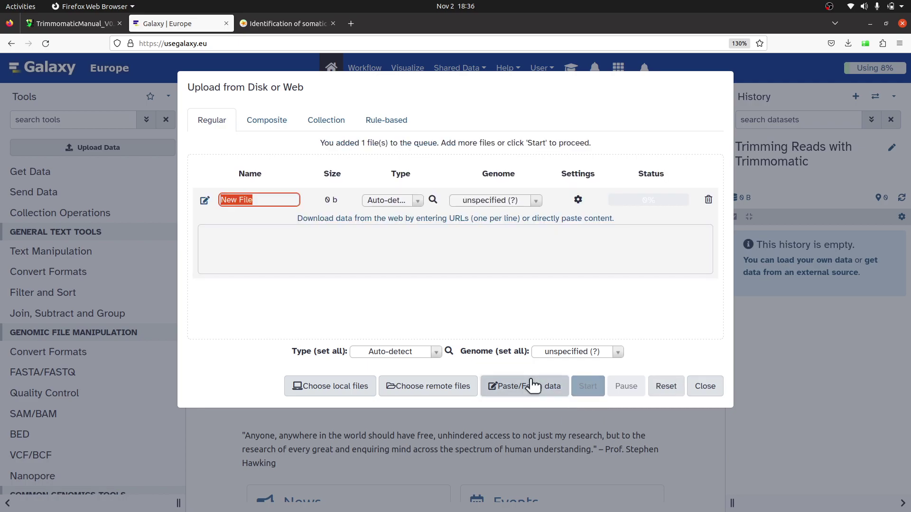
pyautogui.click(340, 261)
pyautogui.rightClick(341, 263)
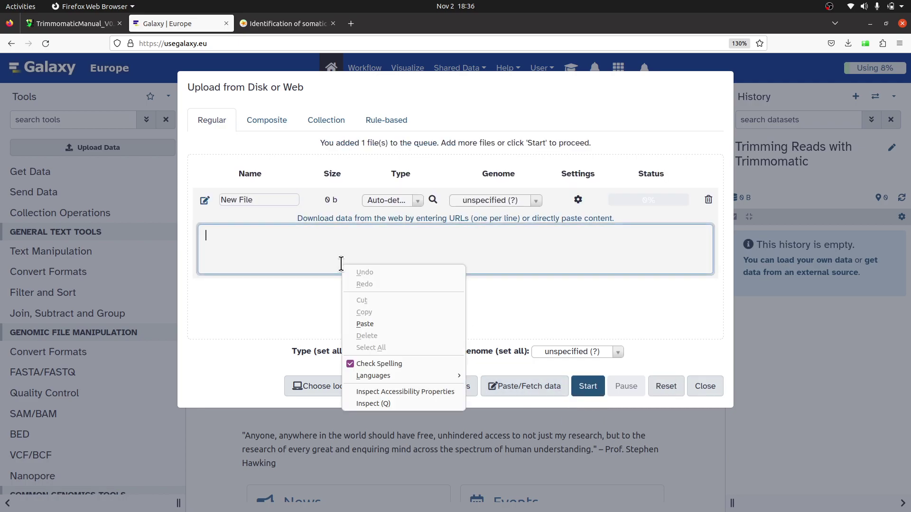
pyautogui.click(375, 321)
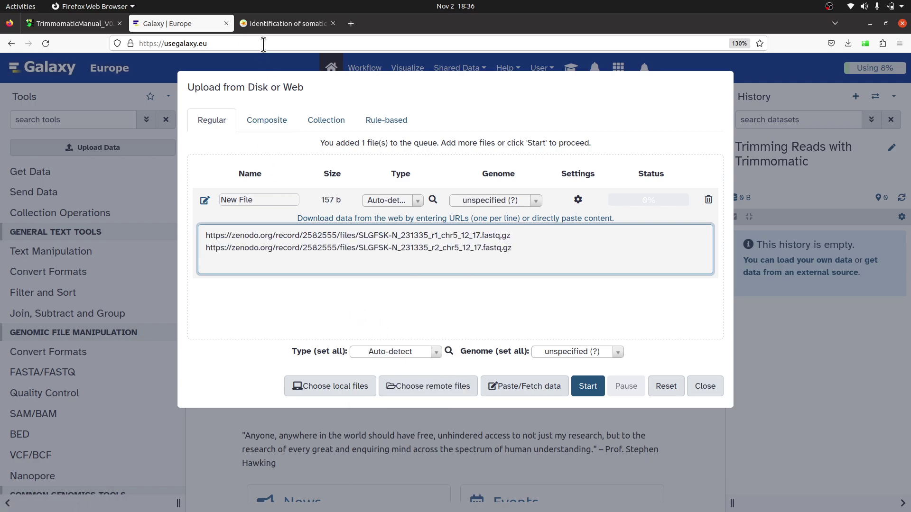
pyautogui.click(263, 21)
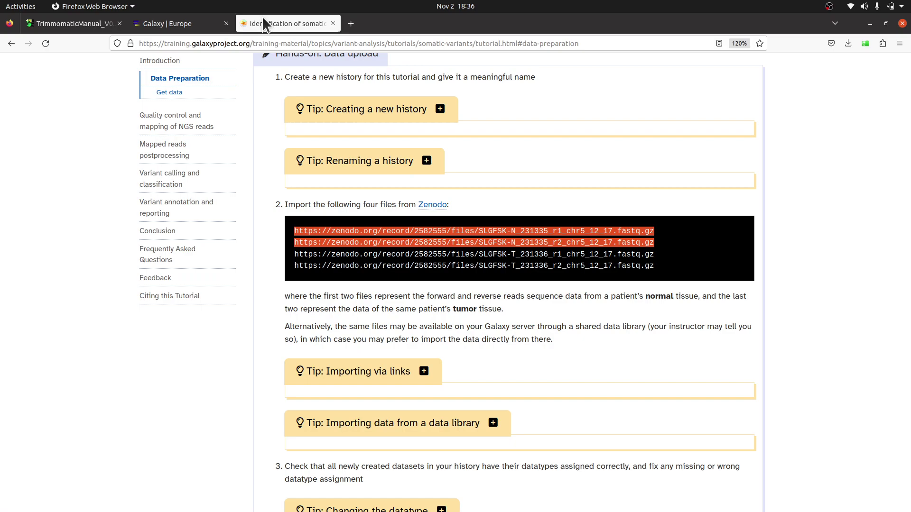
# Expand the 'Importing via links' tip and highlight the fastqsanger.gz datatype
pyautogui.click(493, 215)
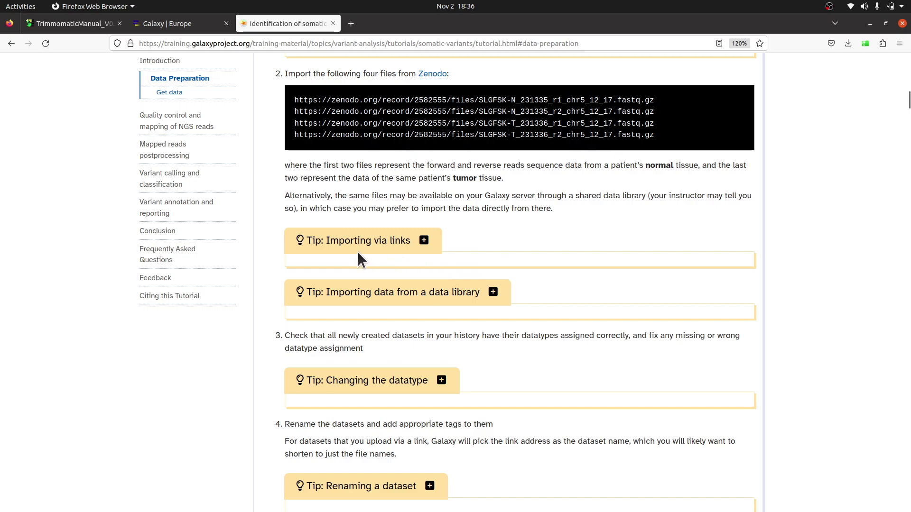
pyautogui.click(433, 243)
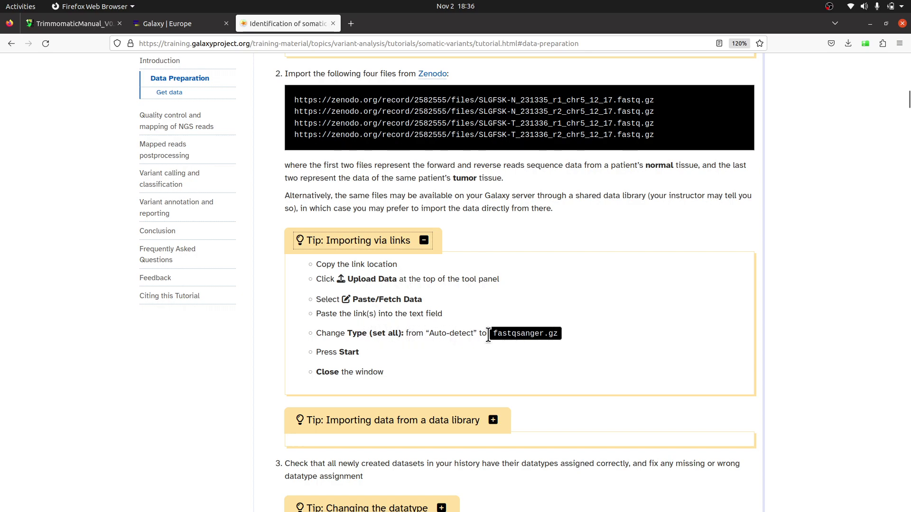
pyautogui.moveTo(489, 334); pyautogui.dragTo(566, 345)
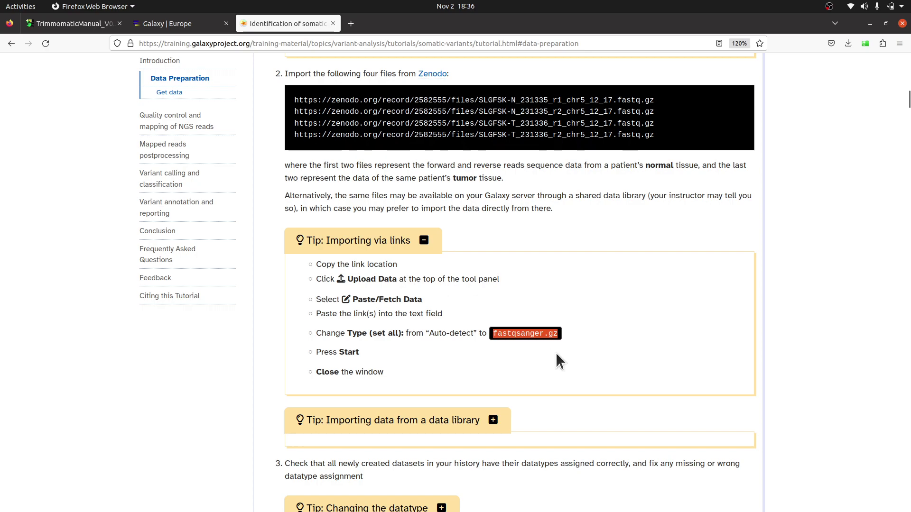
pyautogui.click(158, 22)
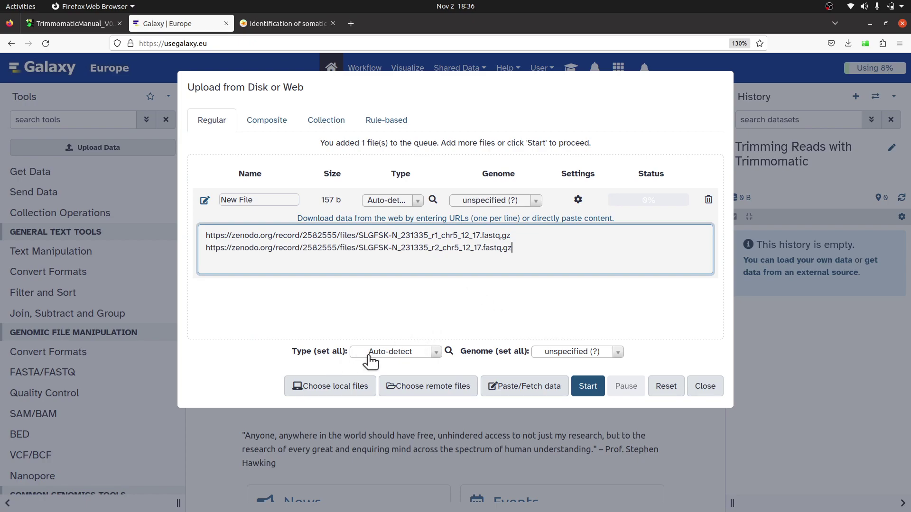
# Set the datatype for both uploads to fastqsanger.gz and upload the two reads
pyautogui.click(435, 352)
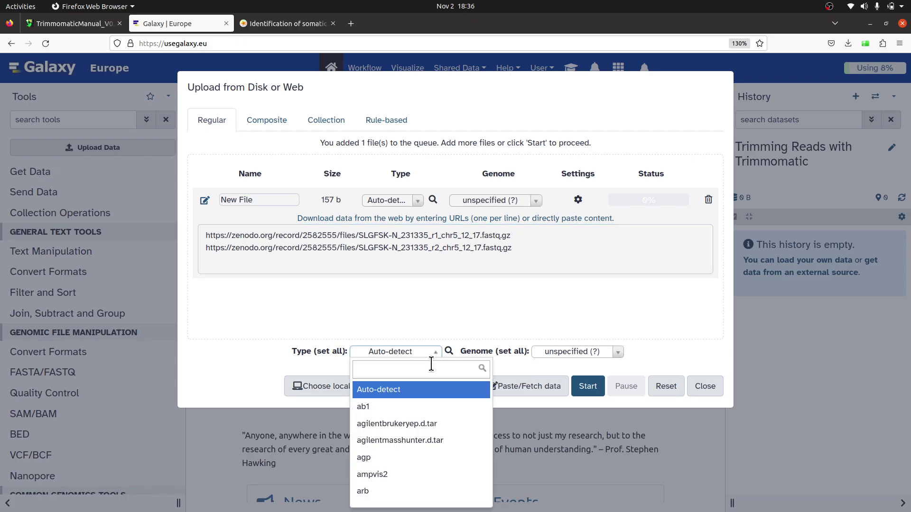
pyautogui.write('fast')
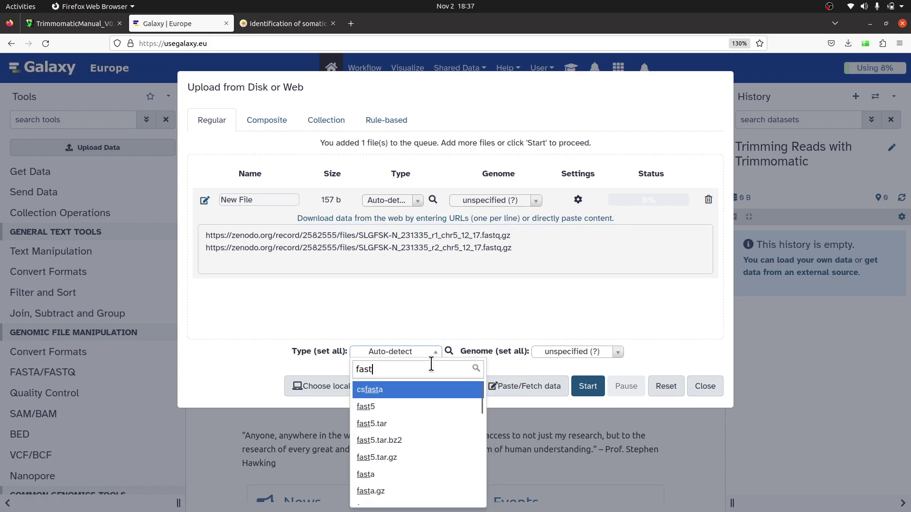
pyautogui.write('qsa')
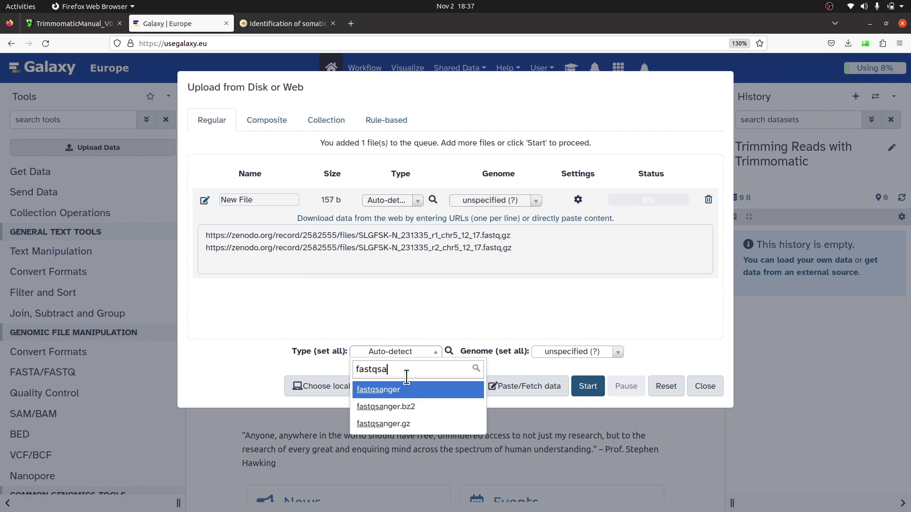
pyautogui.click(407, 425)
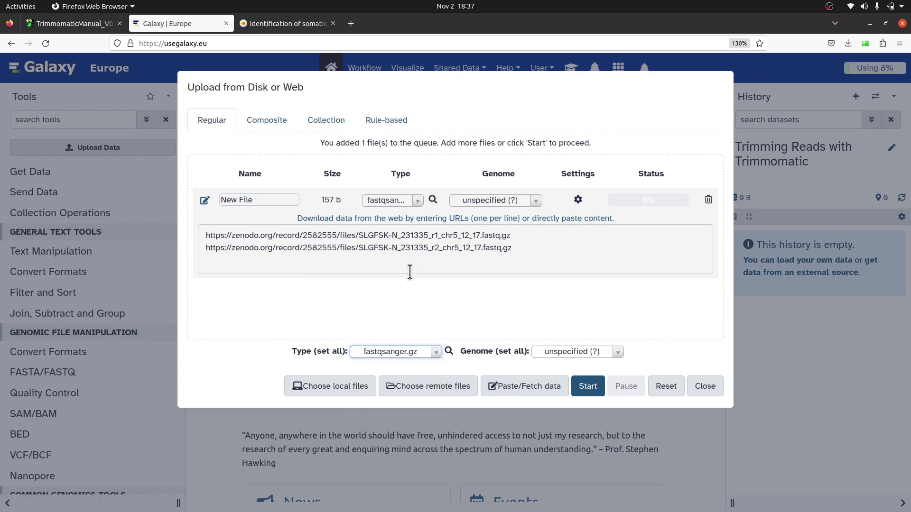
pyautogui.click(587, 388)
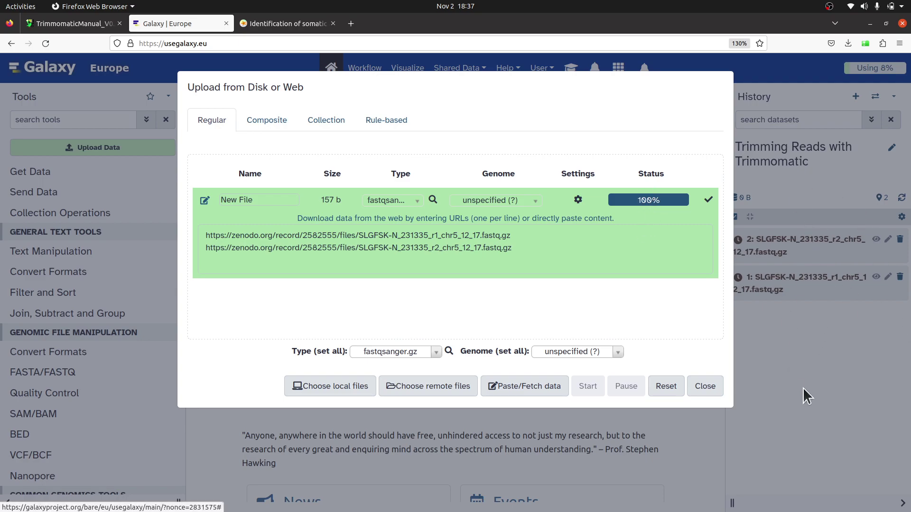
pyautogui.click(708, 389)
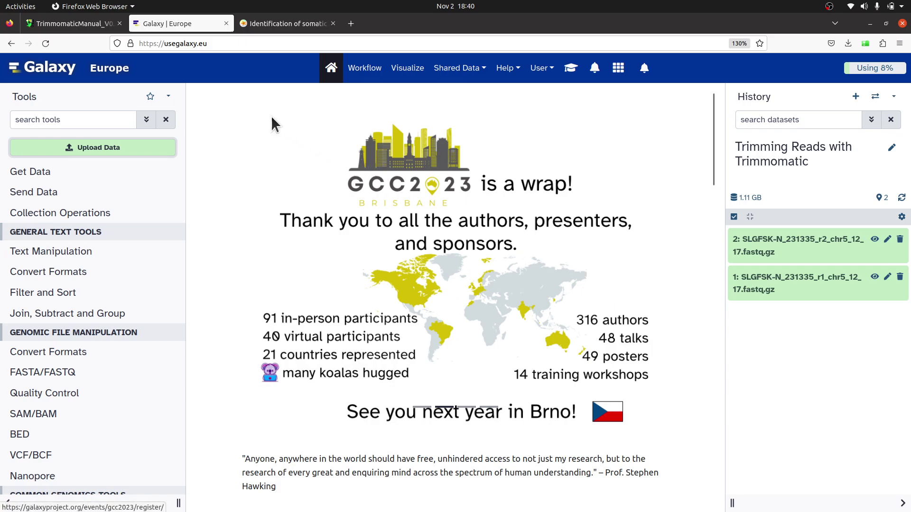
# Scroll the tutorial to the Read trimming and filtering hands-on with its Trimmomatic settings
pyautogui.click(260, 25)
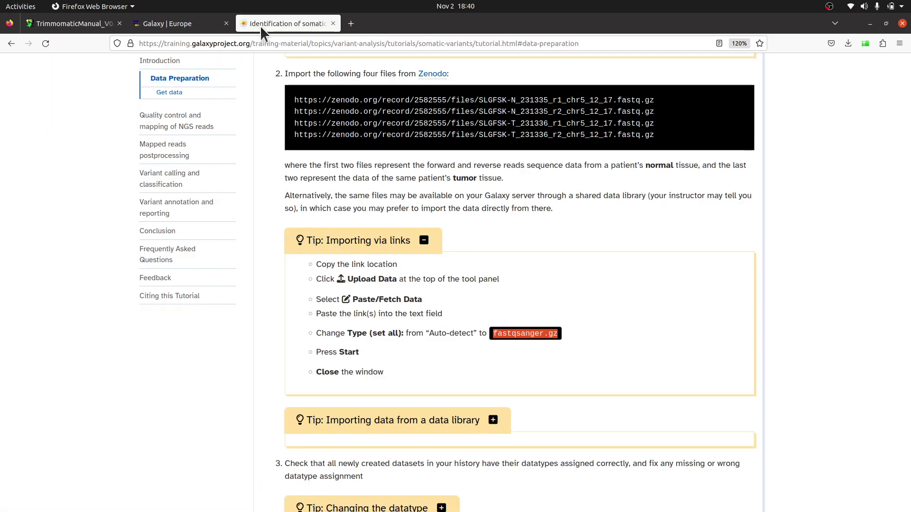
pyautogui.scroll(6, 443, 357)
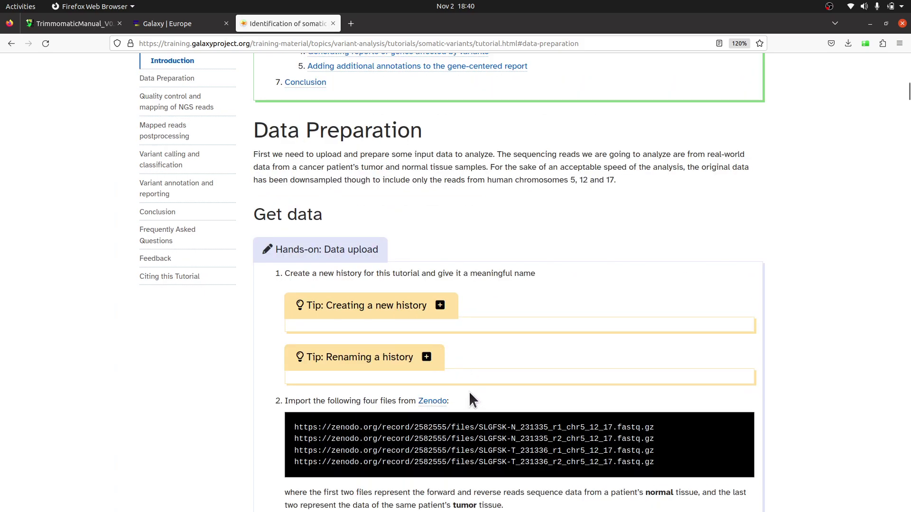
pyautogui.scroll(-8, 469, 393)
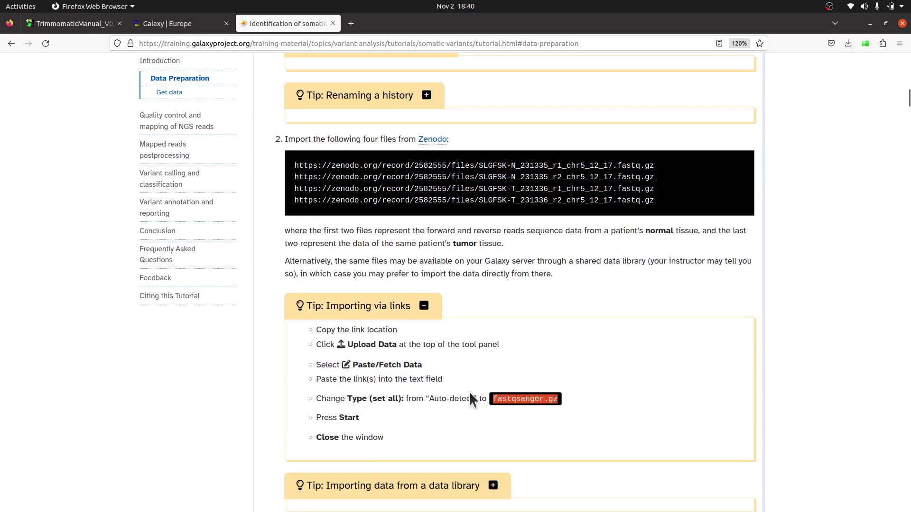
pyautogui.scroll(-1, 469, 397)
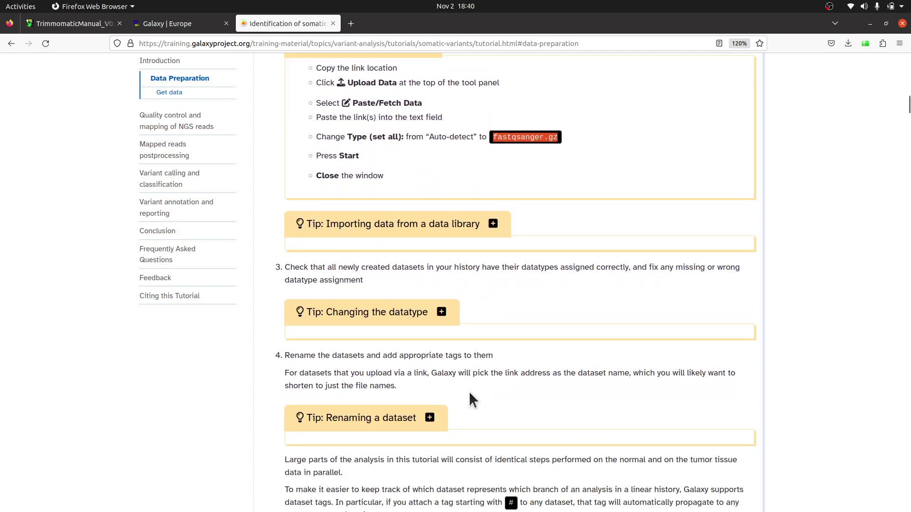
pyautogui.scroll(2, 470, 394)
pyautogui.scroll(1, 469, 395)
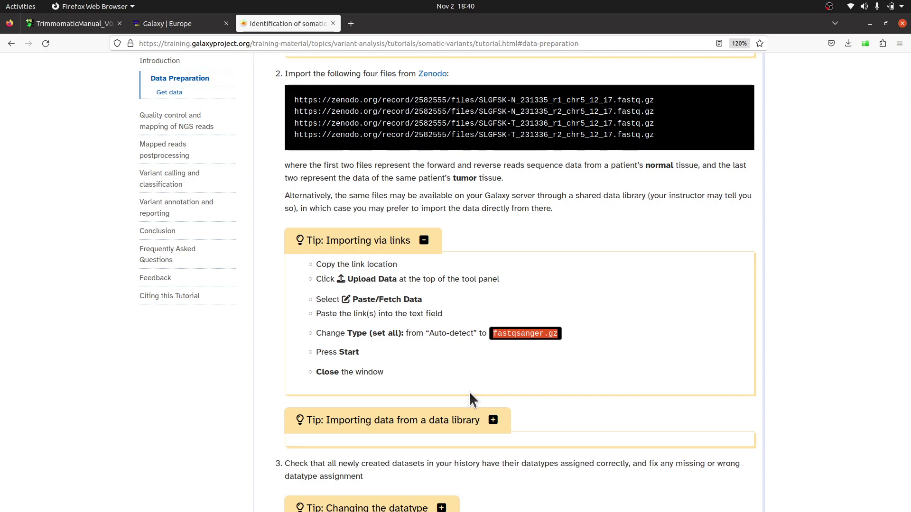
pyautogui.scroll(-2, 470, 394)
pyautogui.scroll(-5, 468, 400)
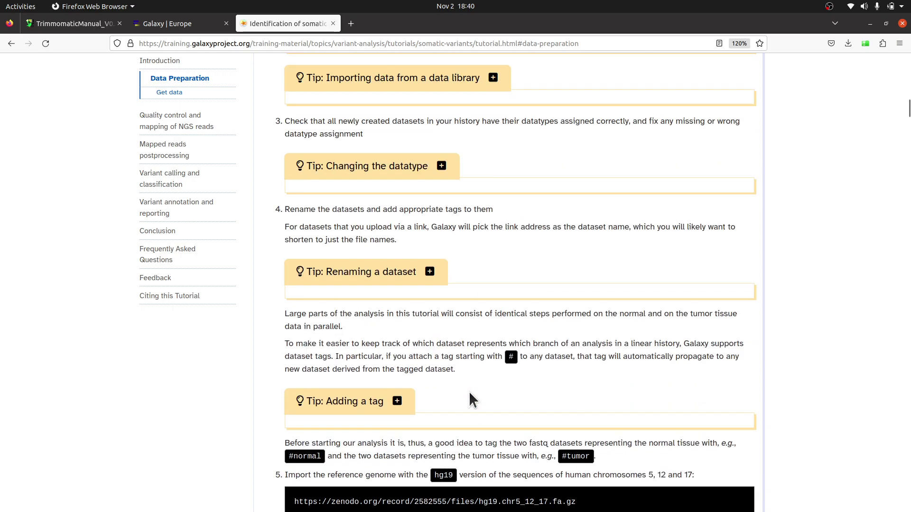
pyautogui.scroll(-3, 469, 392)
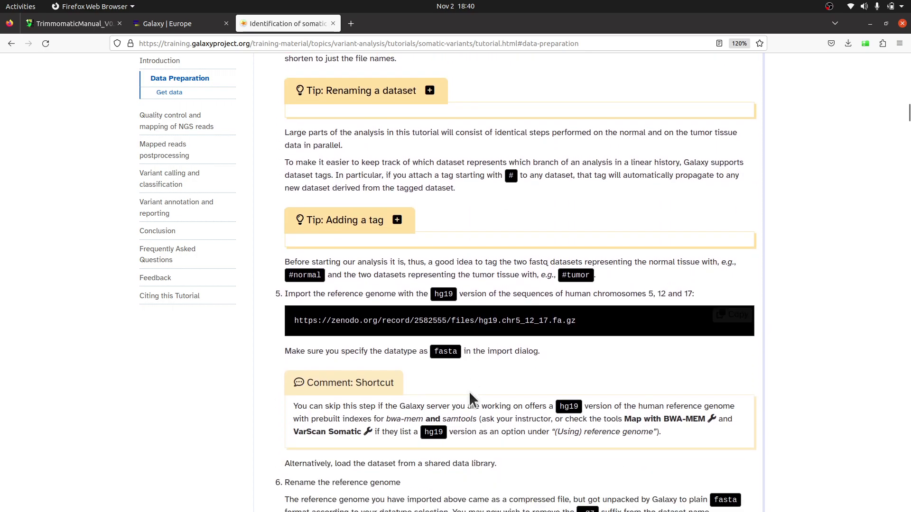
pyautogui.scroll(-5, 470, 395)
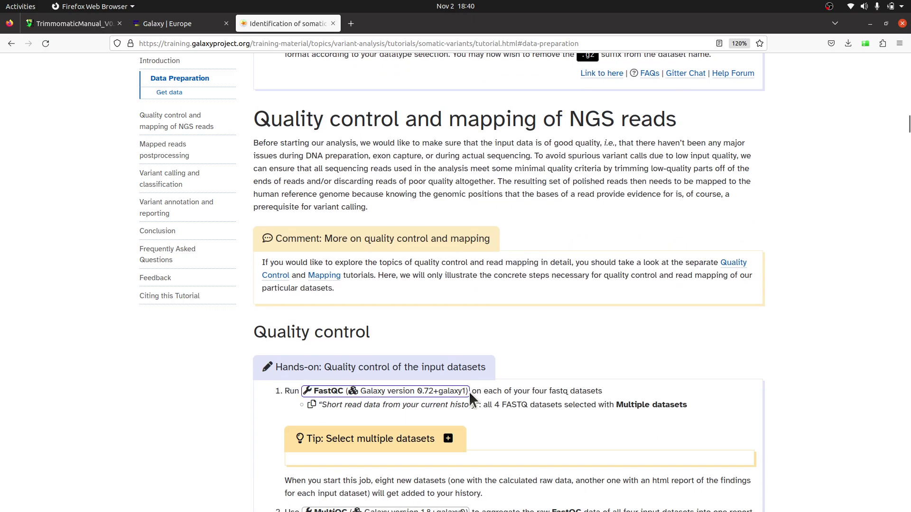
pyautogui.scroll(-2, 468, 392)
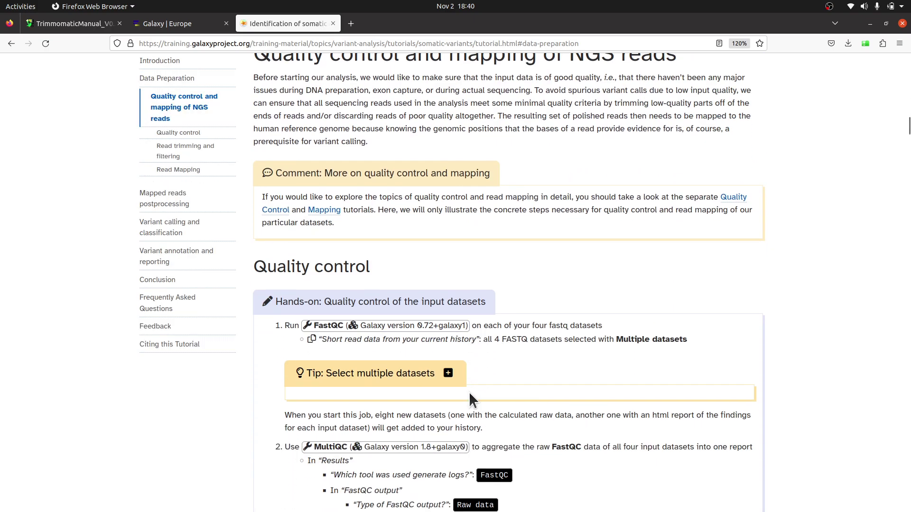
pyautogui.scroll(-6, 470, 394)
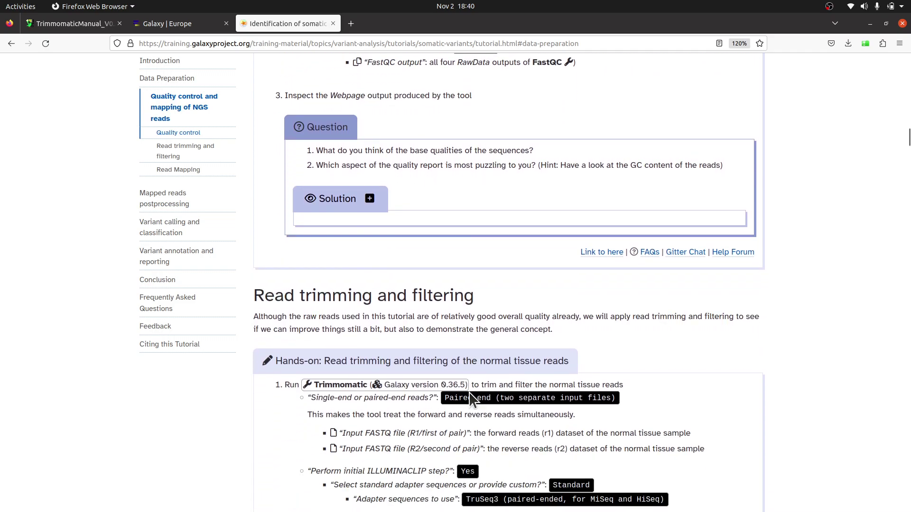
pyautogui.scroll(-1, 456, 370)
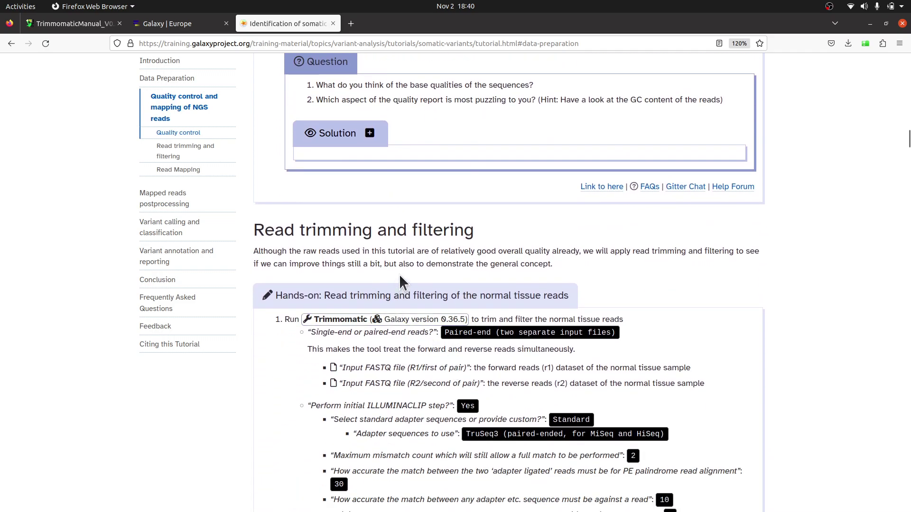
pyautogui.scroll(5, 399, 275)
pyautogui.scroll(6, 370, 261)
pyautogui.scroll(-4, 389, 241)
pyautogui.scroll(-5, 389, 242)
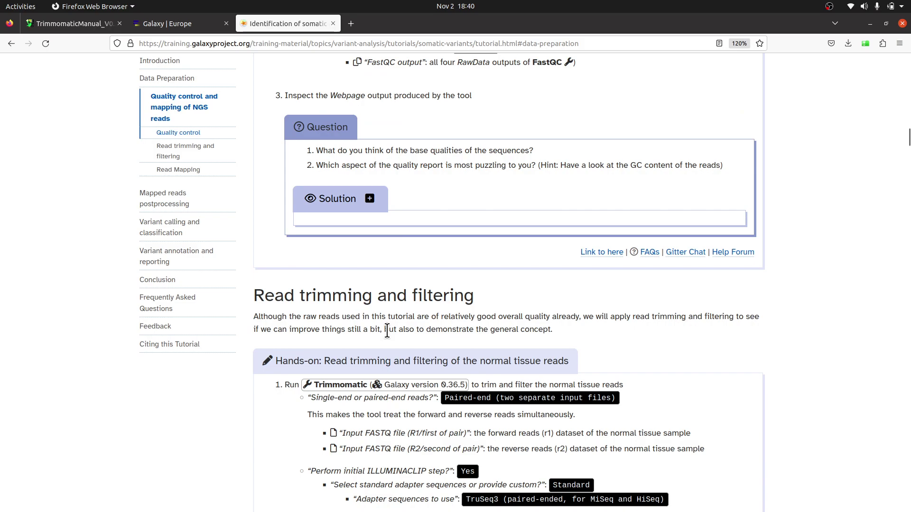
pyautogui.scroll(-1, 387, 331)
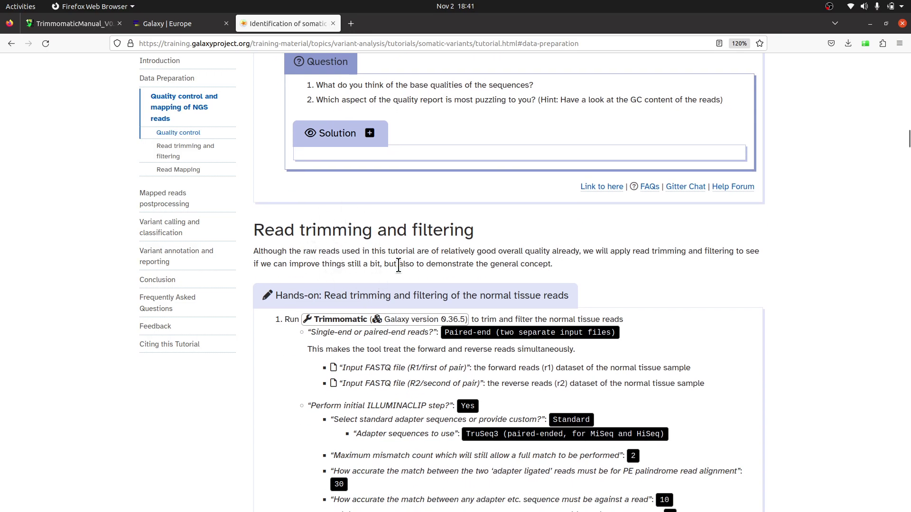
pyautogui.click(179, 31)
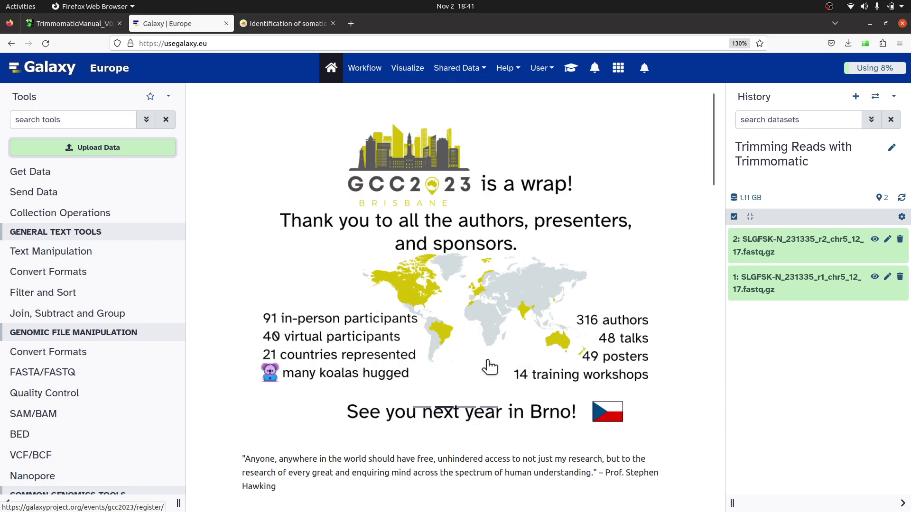
pyautogui.click(796, 247)
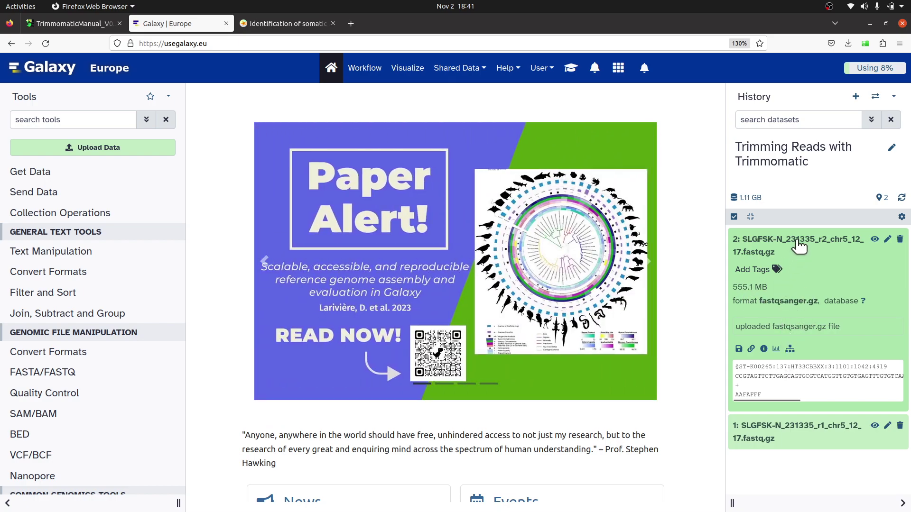
pyautogui.click(803, 238)
pyautogui.click(806, 290)
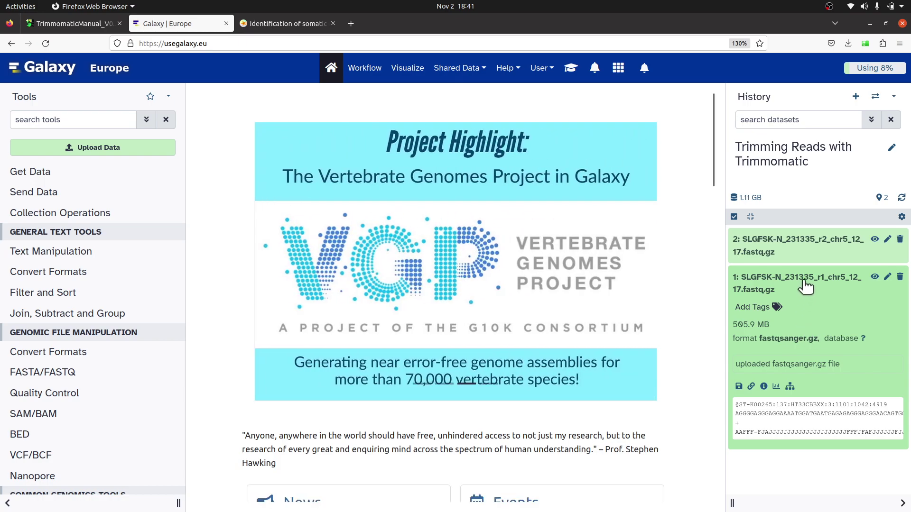
pyautogui.click(805, 282)
pyautogui.click(838, 251)
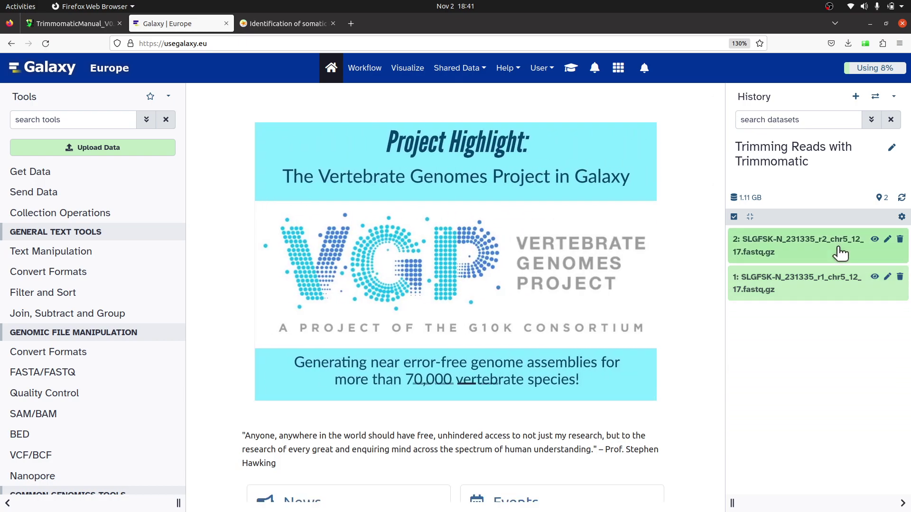
pyautogui.click(886, 240)
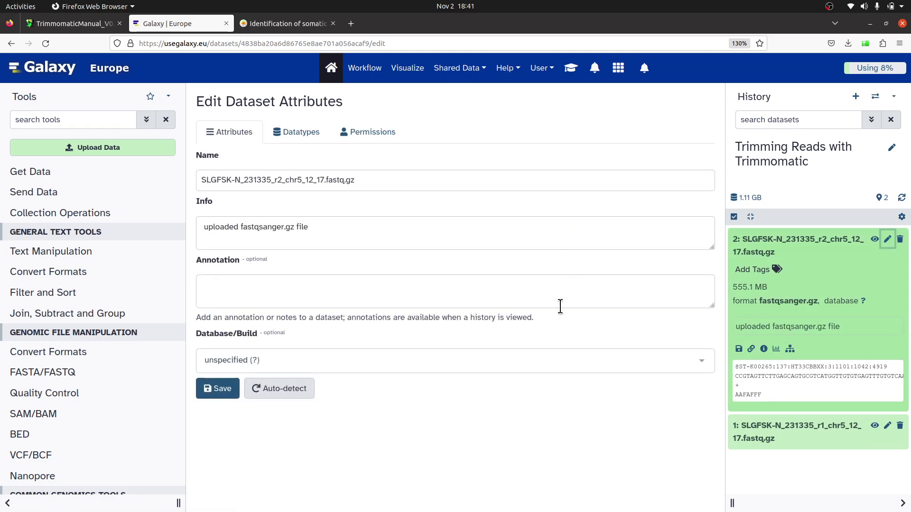
pyautogui.click(299, 131)
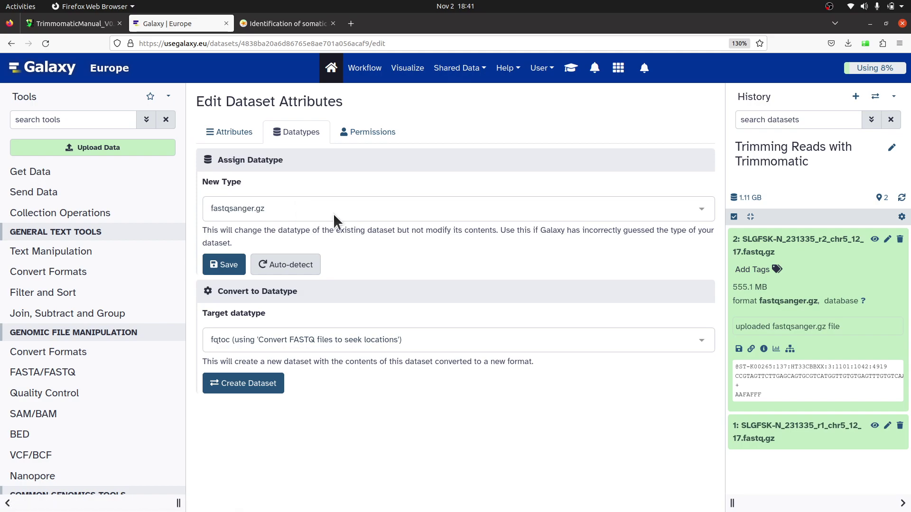
pyautogui.click(300, 209)
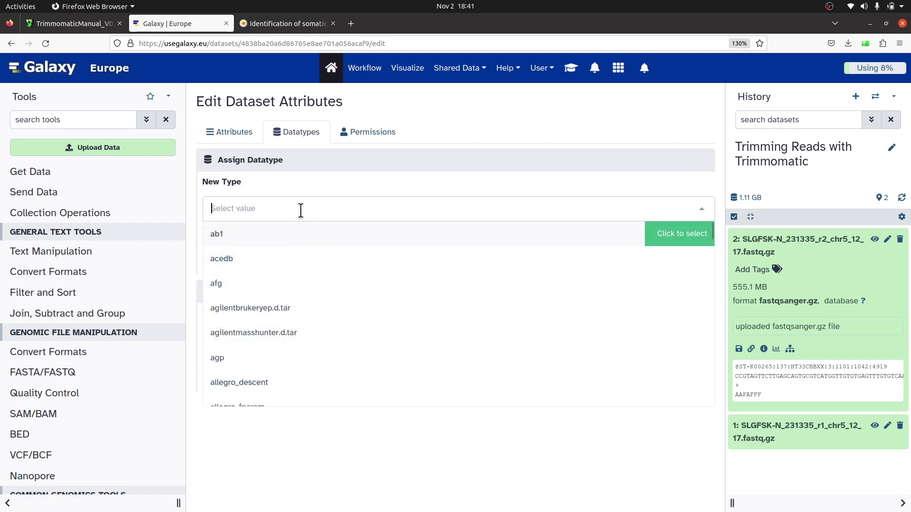
pyautogui.click(400, 171)
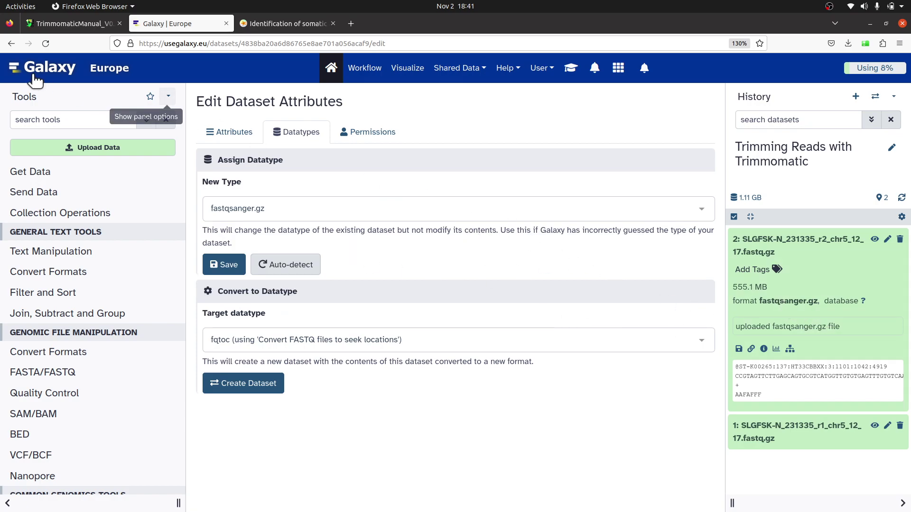
pyautogui.click(64, 71)
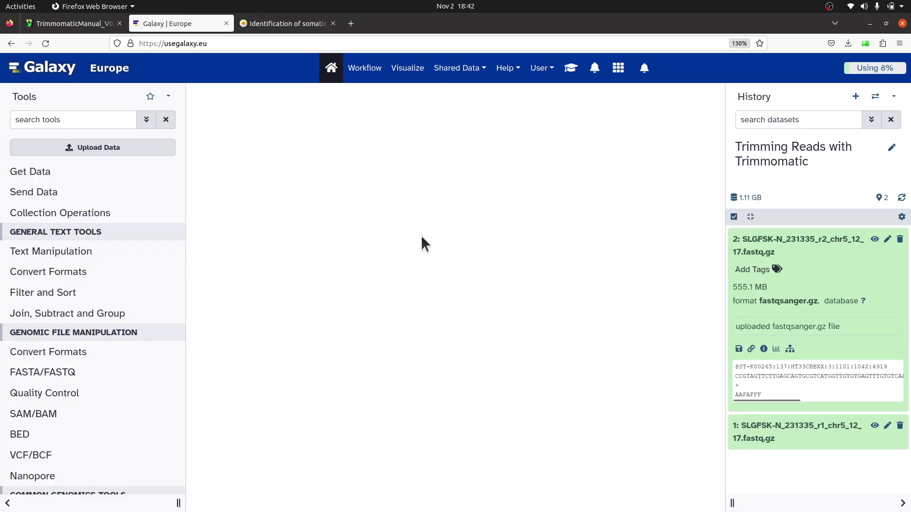
pyautogui.click(819, 249)
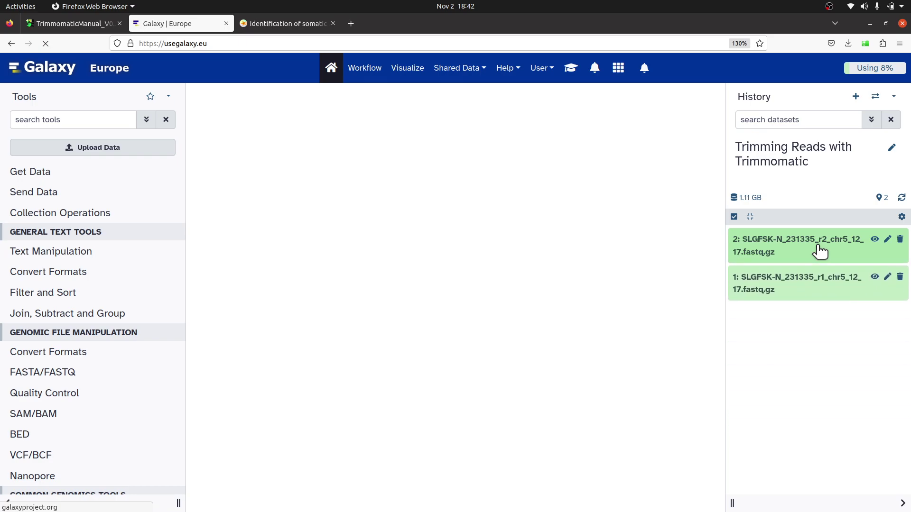
# Scroll the tutorial to the Trimmomatic operations: HEADCROP of 3 bases, then TRAILING
pyautogui.click(283, 23)
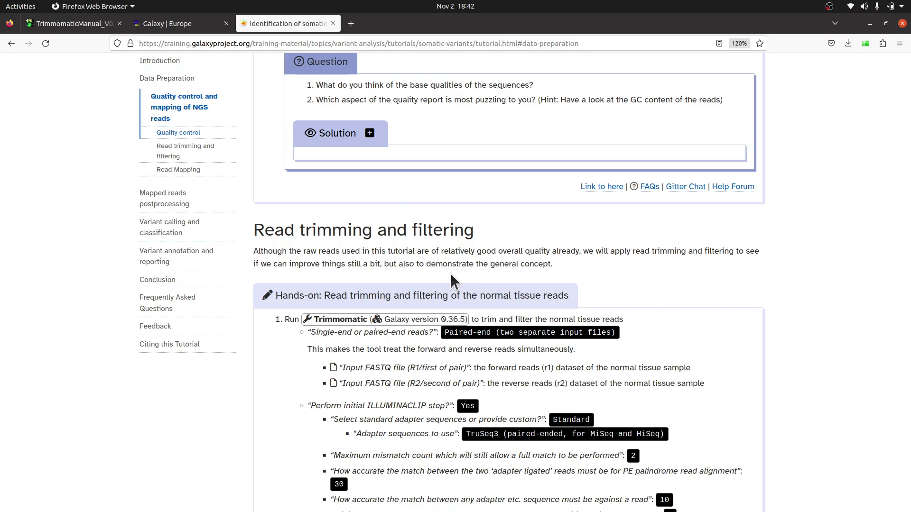
pyautogui.scroll(-2, 450, 272)
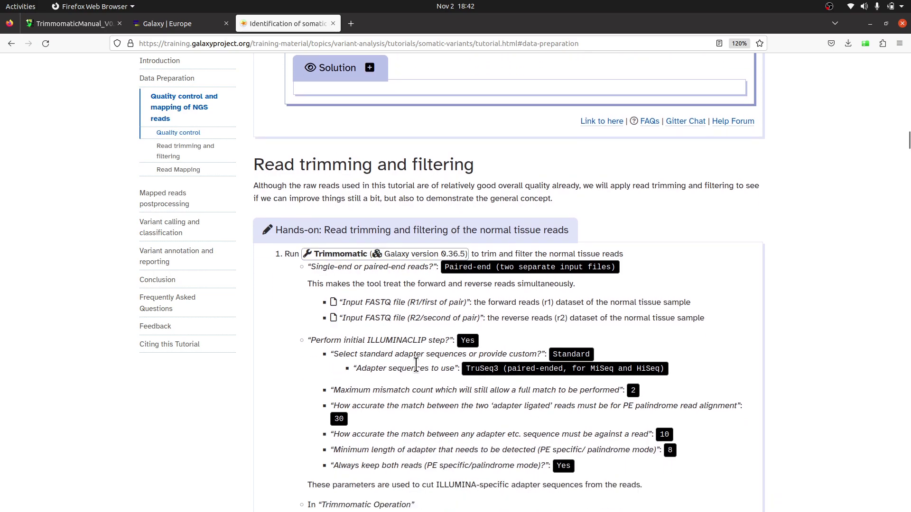
pyautogui.scroll(-4, 436, 405)
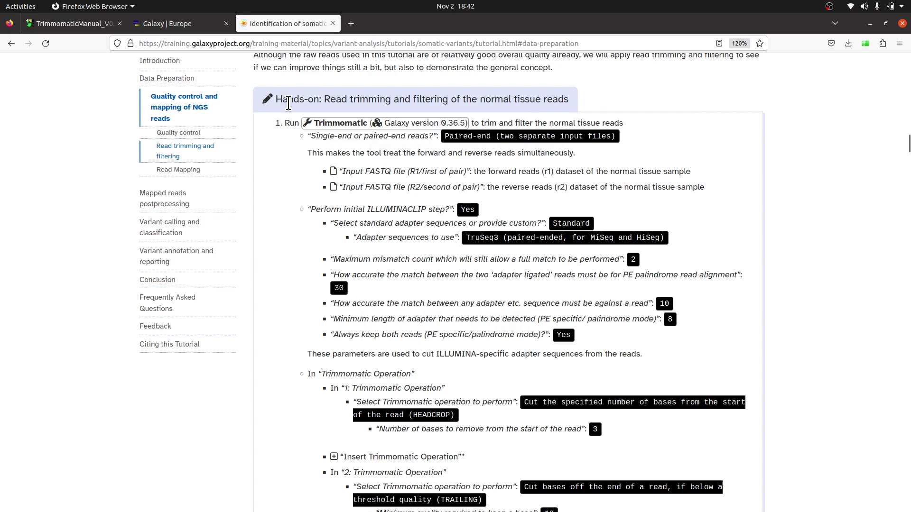
# Search Galaxy's tools for 'Trimmom' and open the Trimmomatic tool form
pyautogui.click(193, 31)
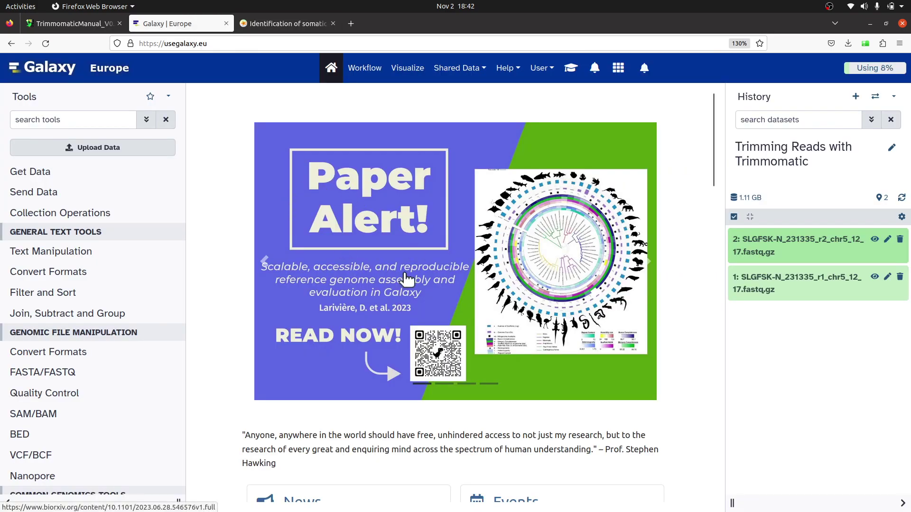
pyautogui.click(74, 120)
pyautogui.write('T')
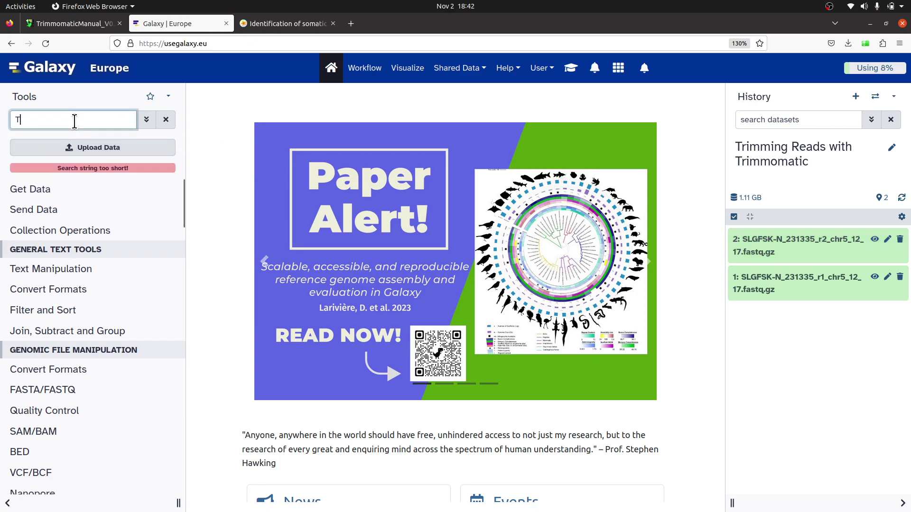
pyautogui.write('rimmom')
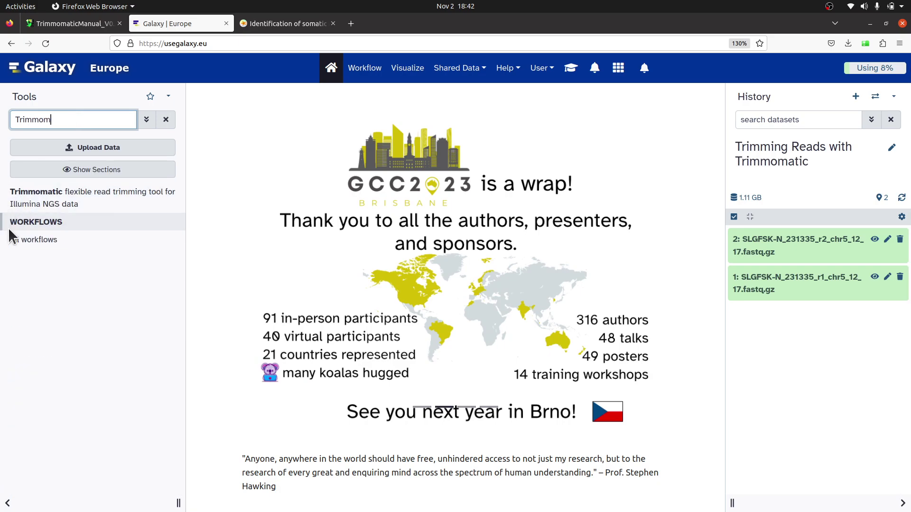
pyautogui.click(68, 201)
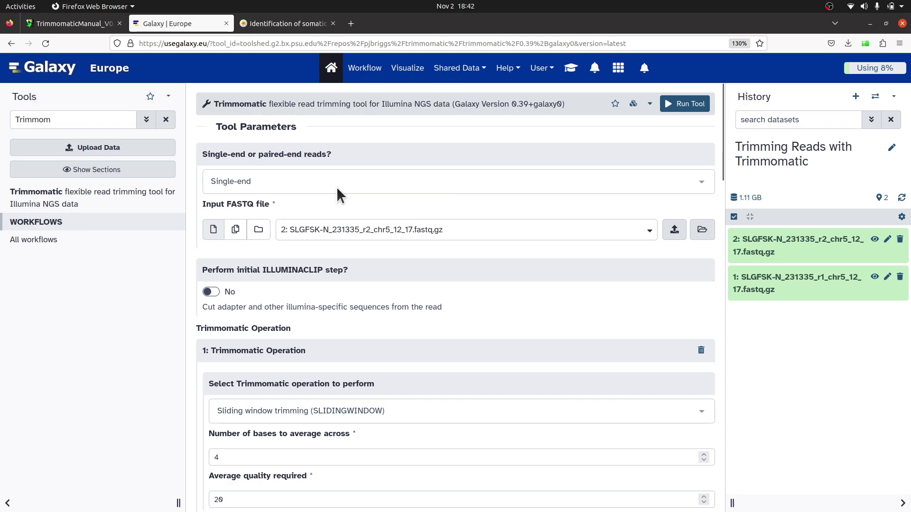
pyautogui.click(289, 24)
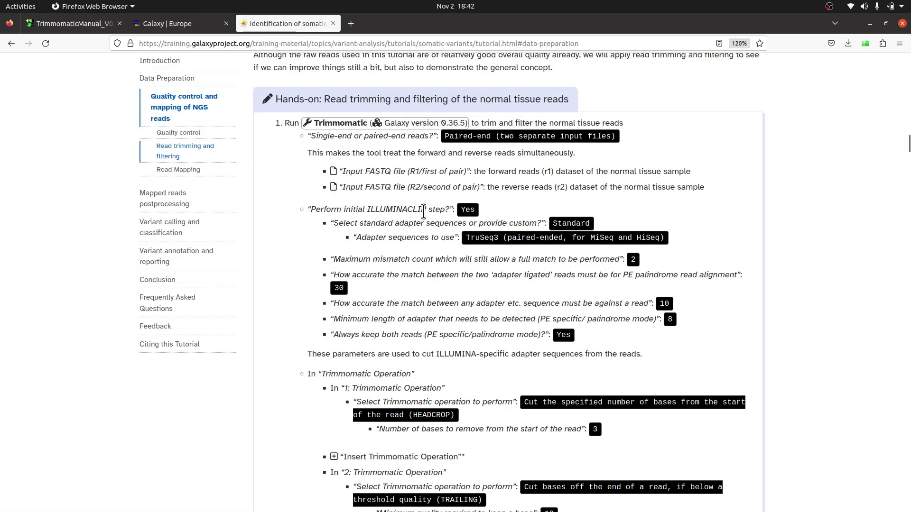